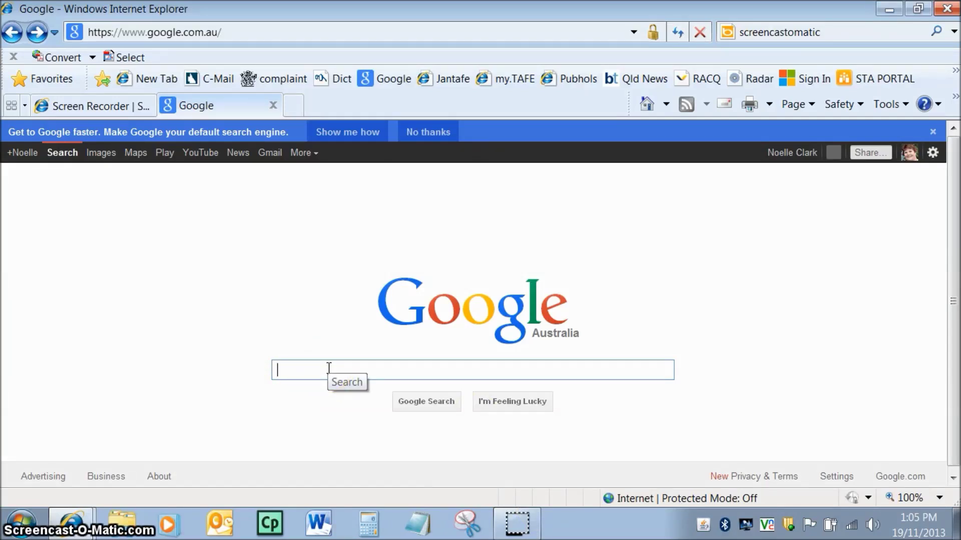
text(lync 2010 attendee client)
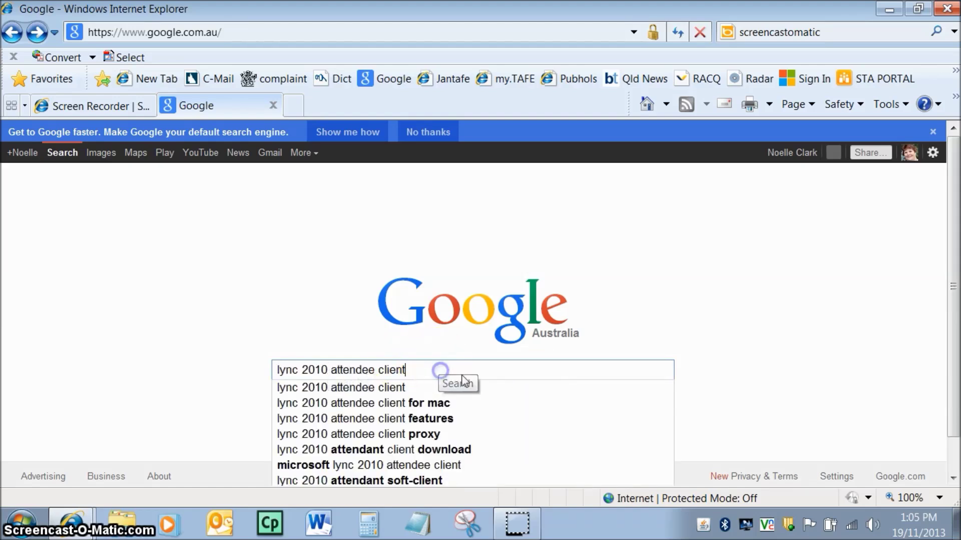
- Run the Google search for 'lync 2010 attendee client'
click(441, 405)
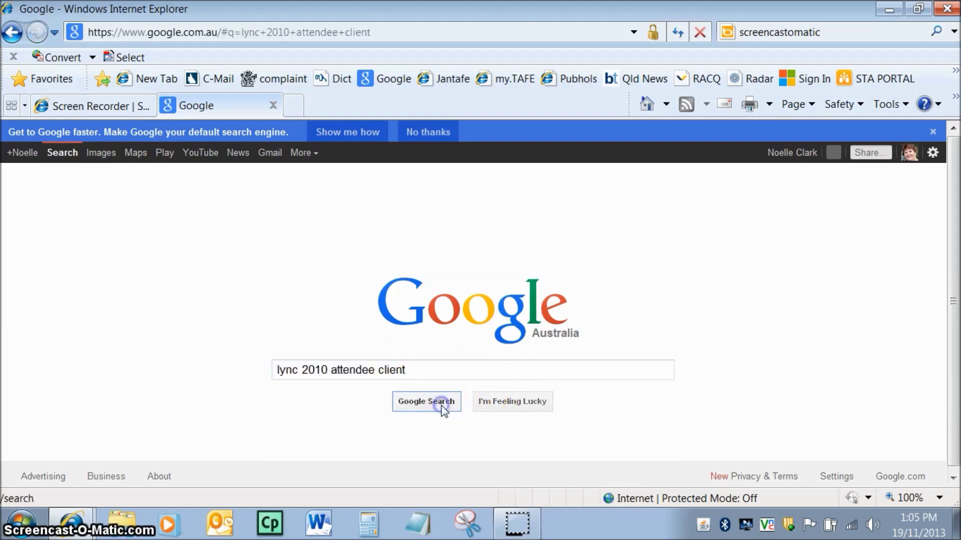
- Download the Lync 2010 Attendee installer, allow the blocked file, and run it past both security warnings
click(280, 260)
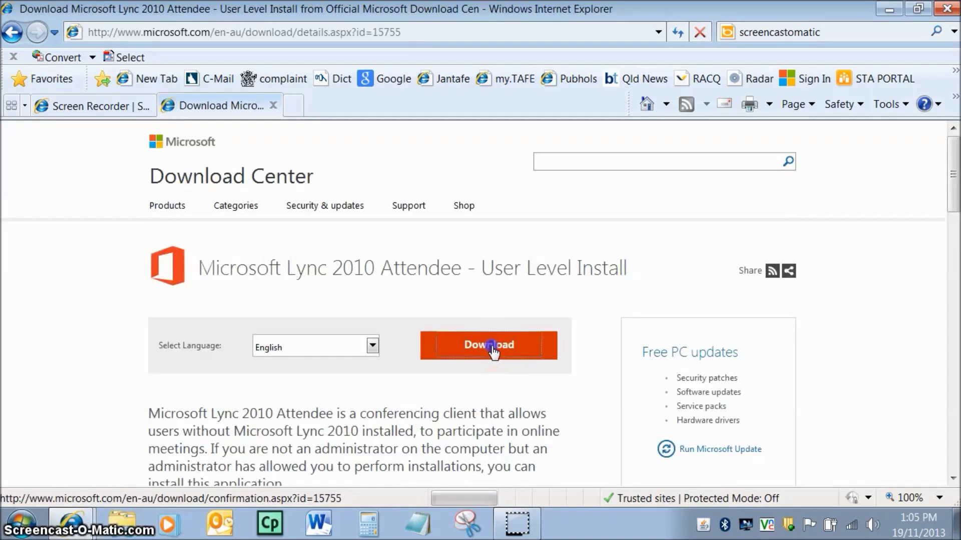
click(494, 346)
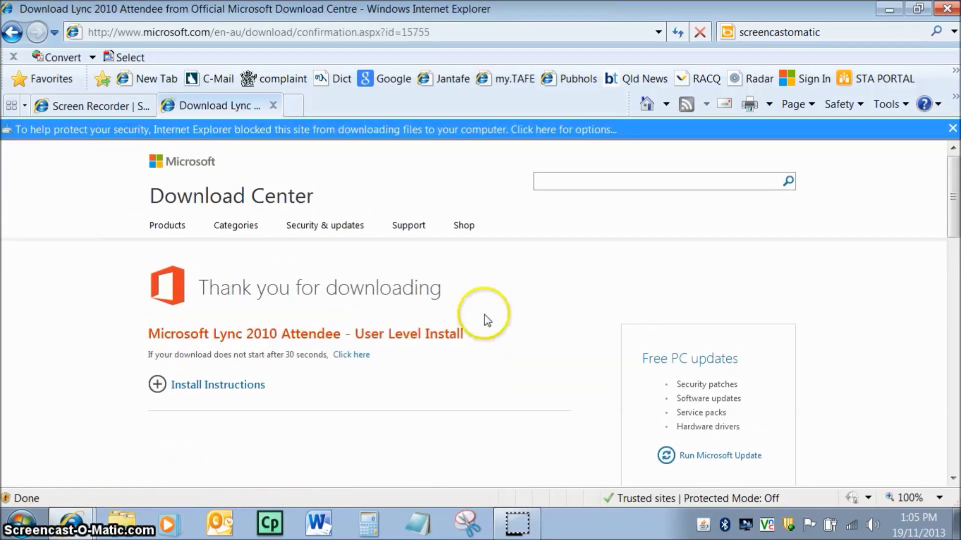
click(547, 129)
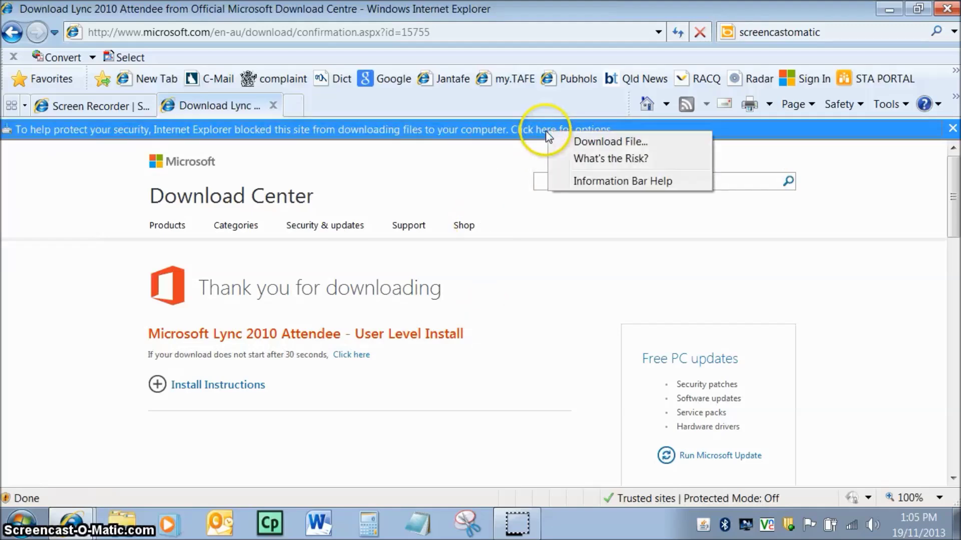
click(644, 143)
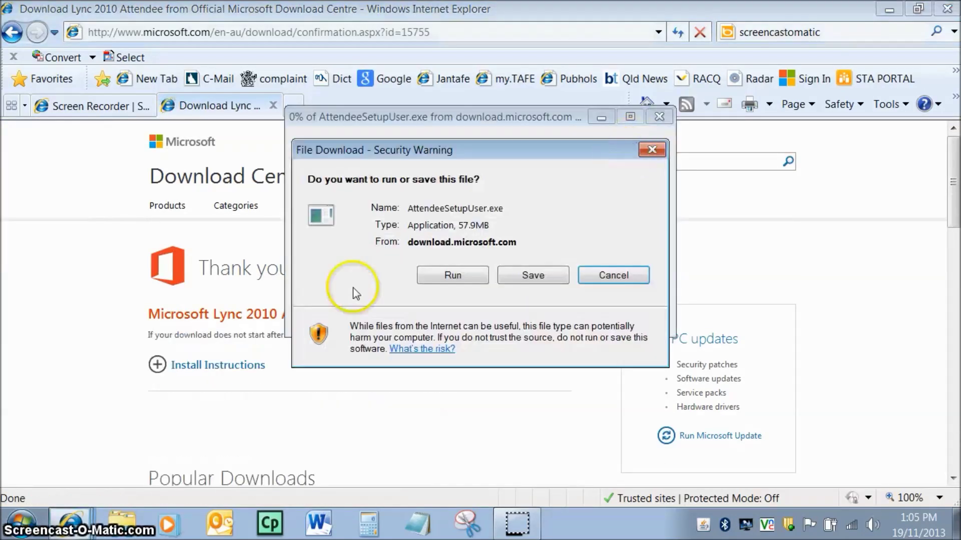
click(464, 275)
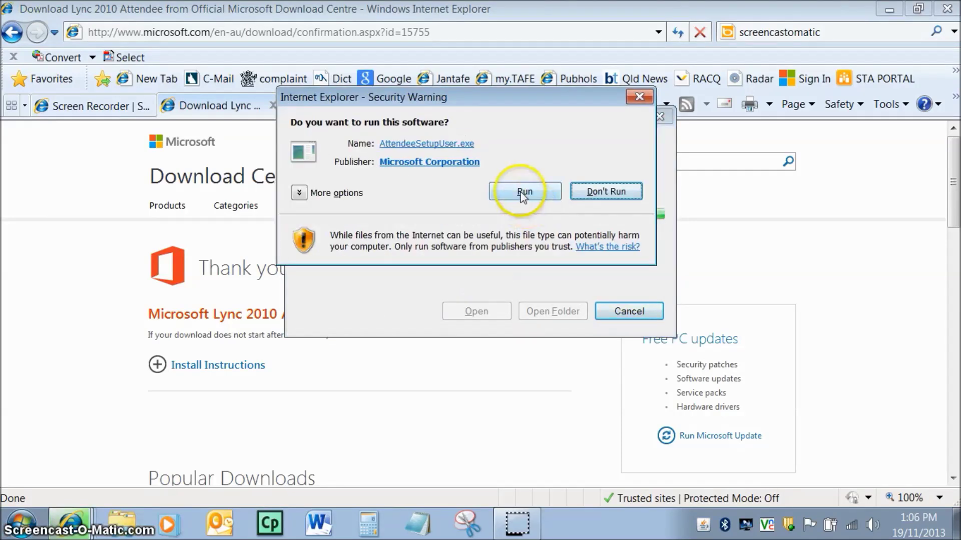
click(520, 192)
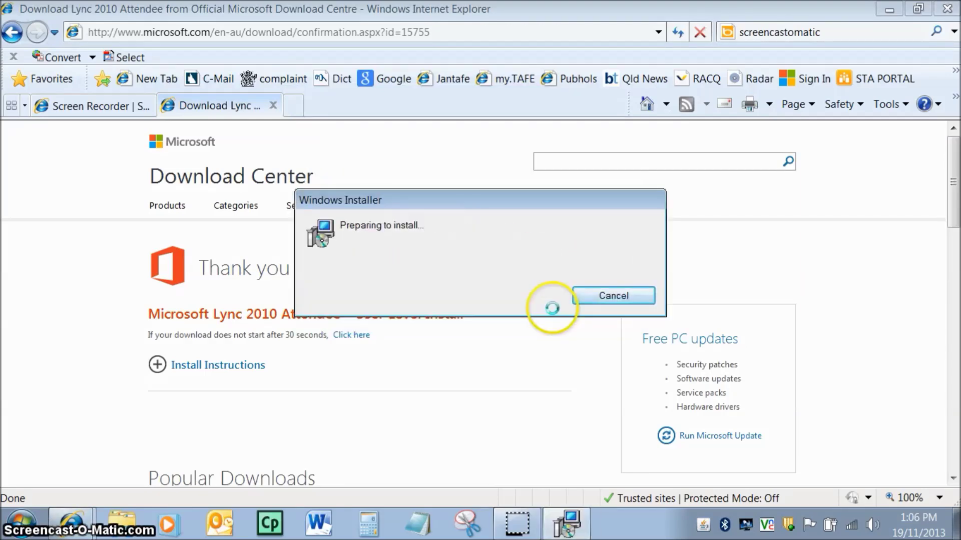
- Accept the licence terms and install Lync 2010 Attendee through to Finish
click(421, 358)
click(559, 399)
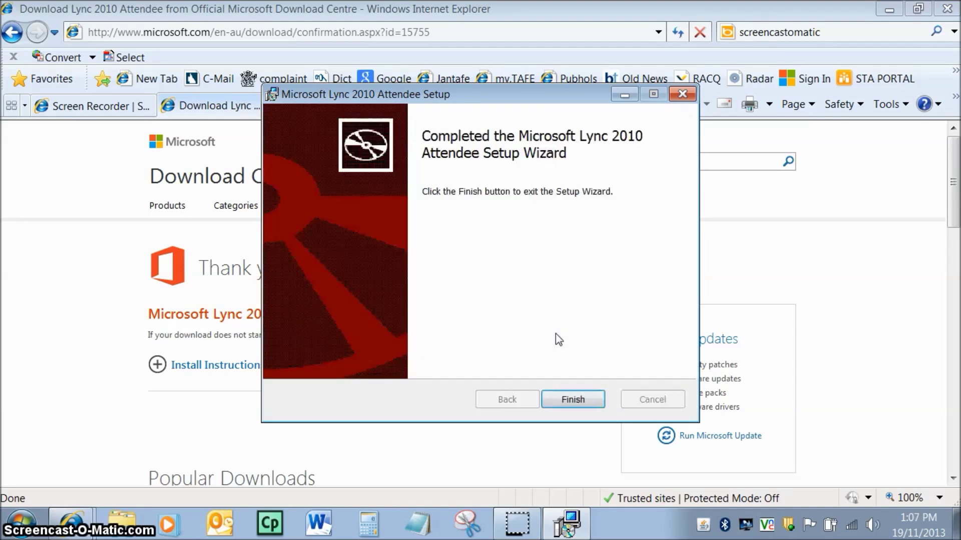
click(566, 401)
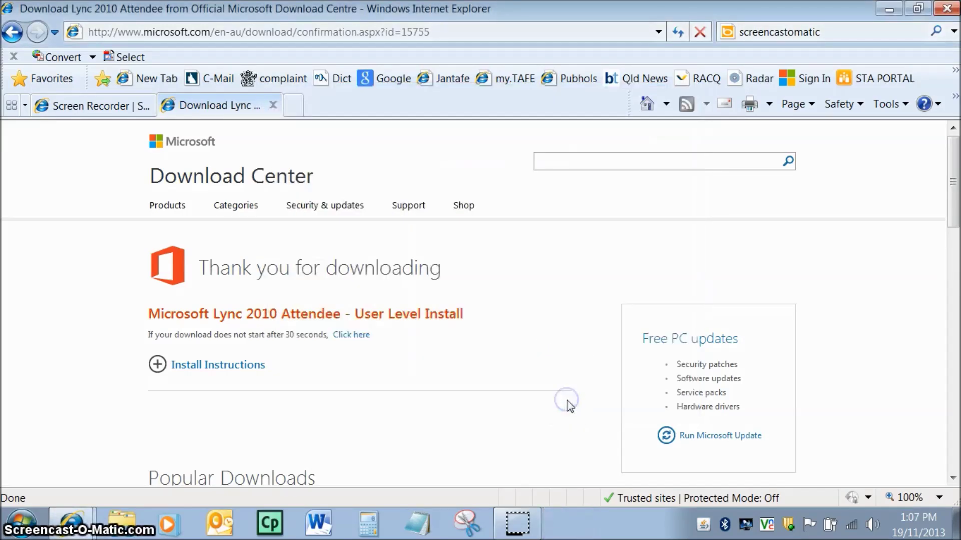
click(21, 519)
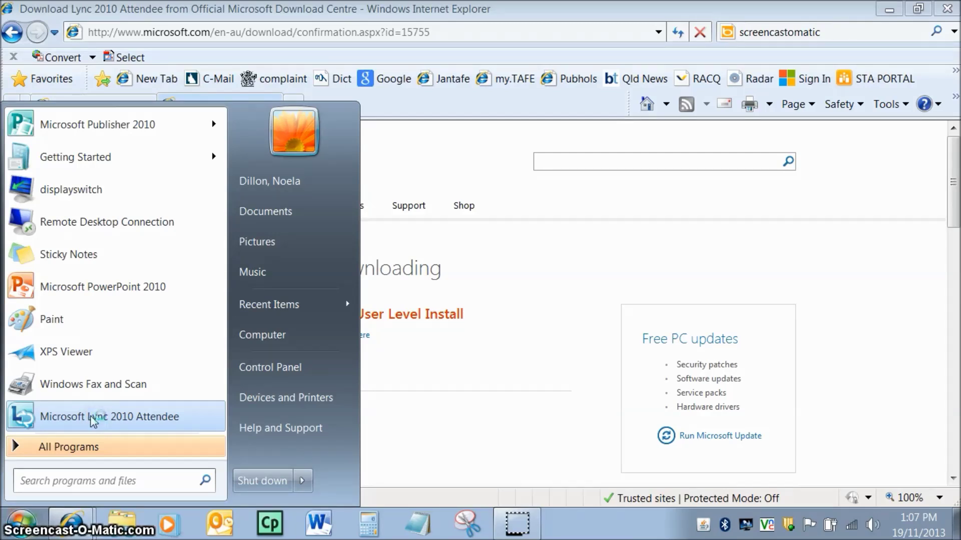
- Launch Microsoft Lync 2010 Attendee from the Start menu programs list
click(92, 421)
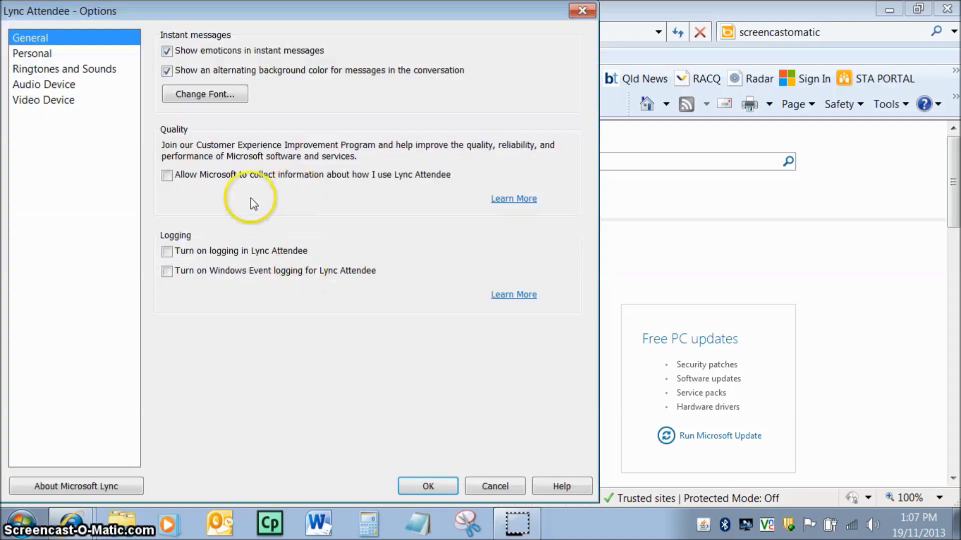
- Under Personal options, select Join as a Guest with a display name and confirm with OK
click(40, 53)
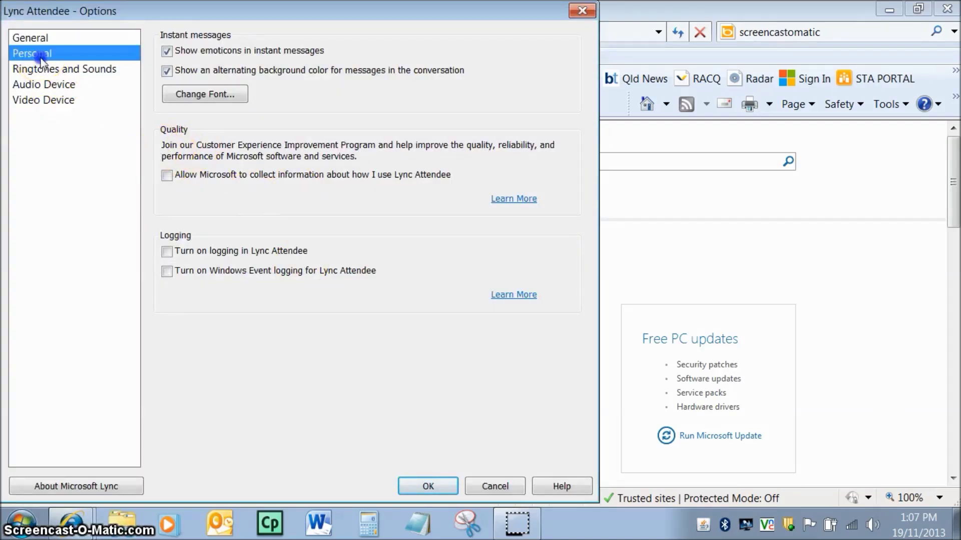
click(167, 100)
text(Bo)
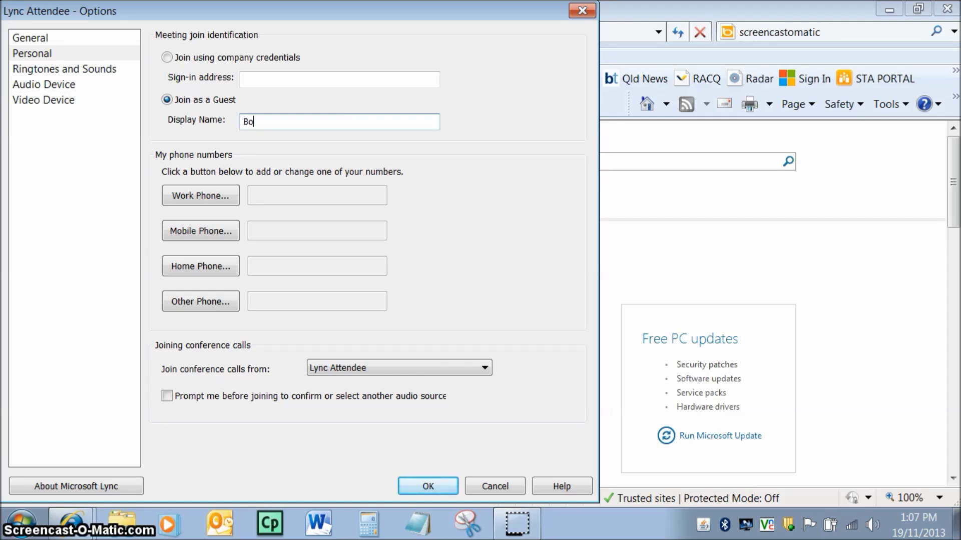
text(bi)
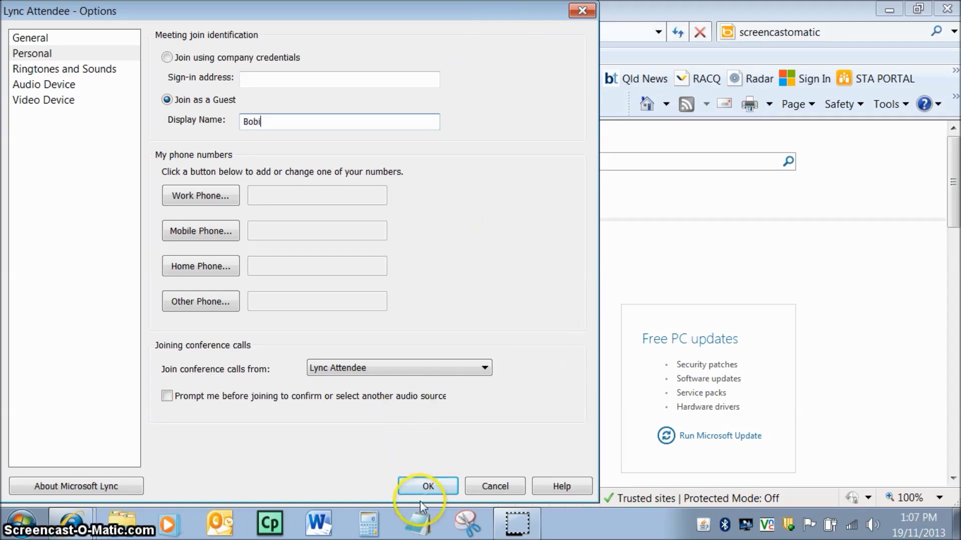
click(425, 486)
click(440, 257)
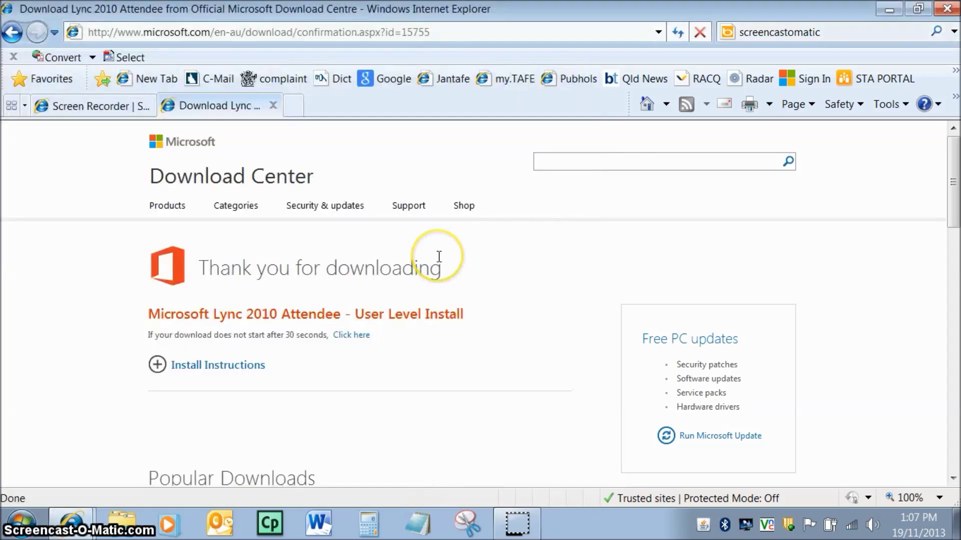
click(468, 286)
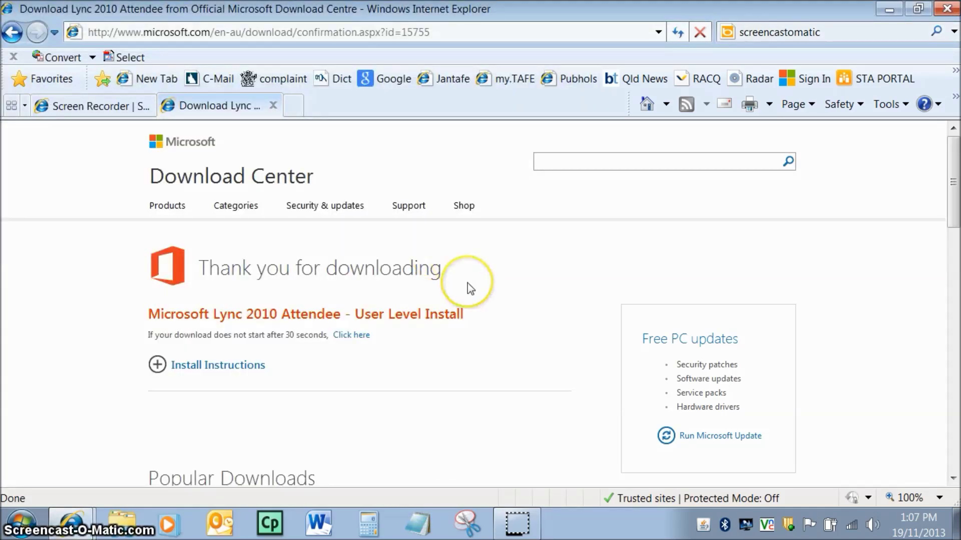